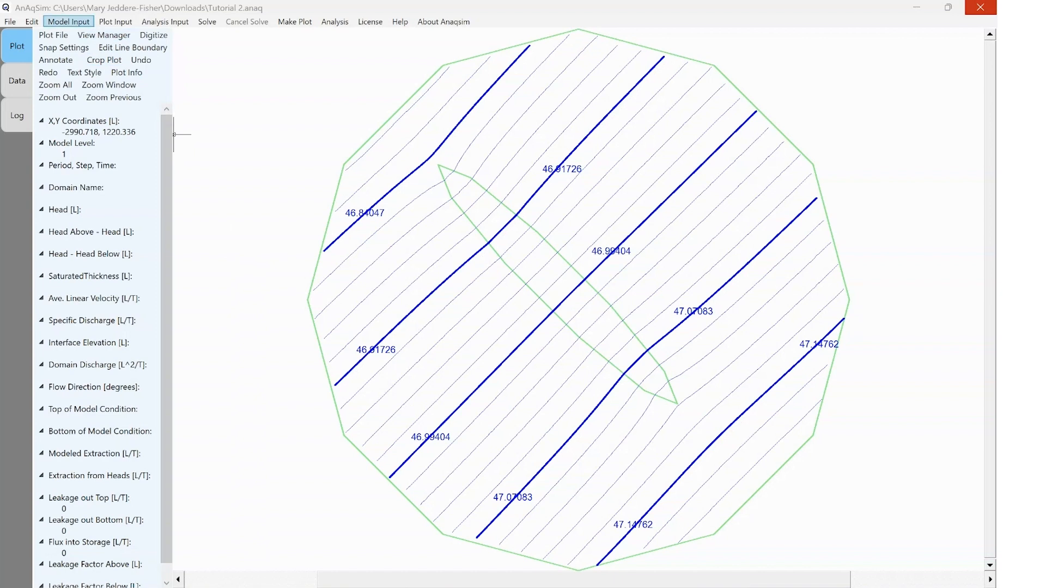
Set the bottom elevation of both the Aquifer and Channel domains to 40 in the confined and/or unconfined domain data
mouse_move(84, 82)
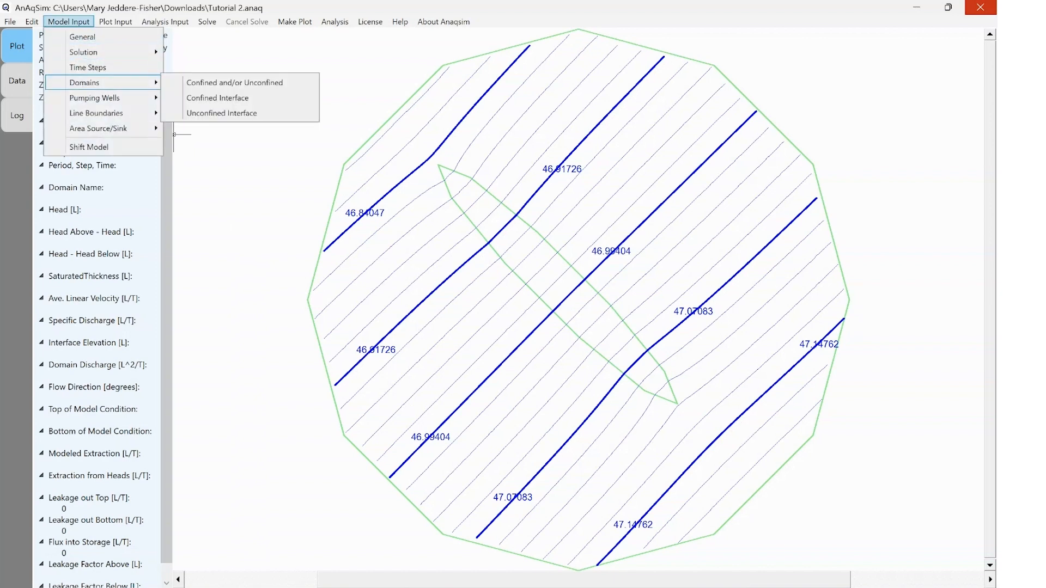
click(234, 83)
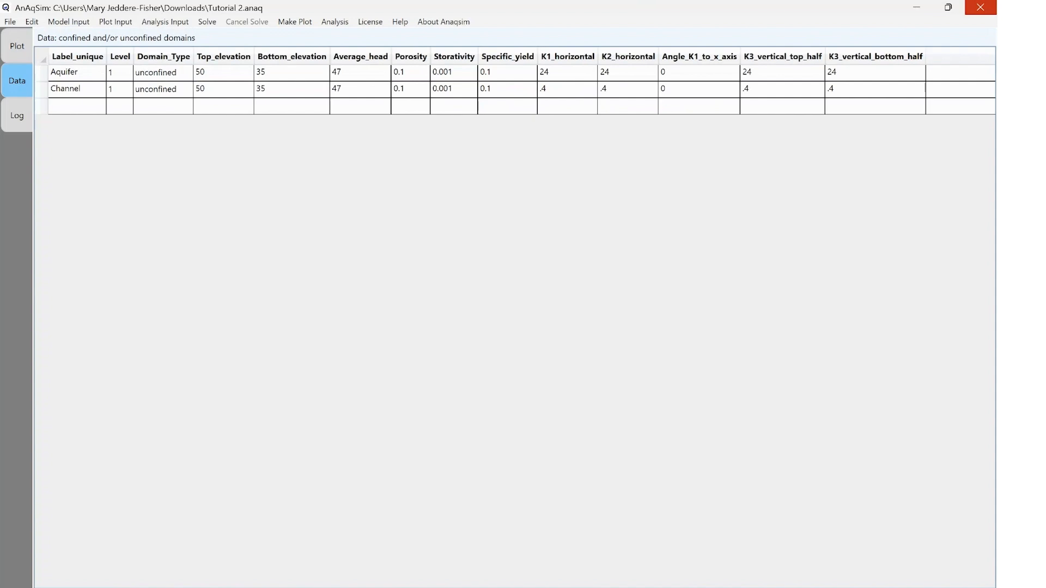
double_click(291, 73)
text(40)
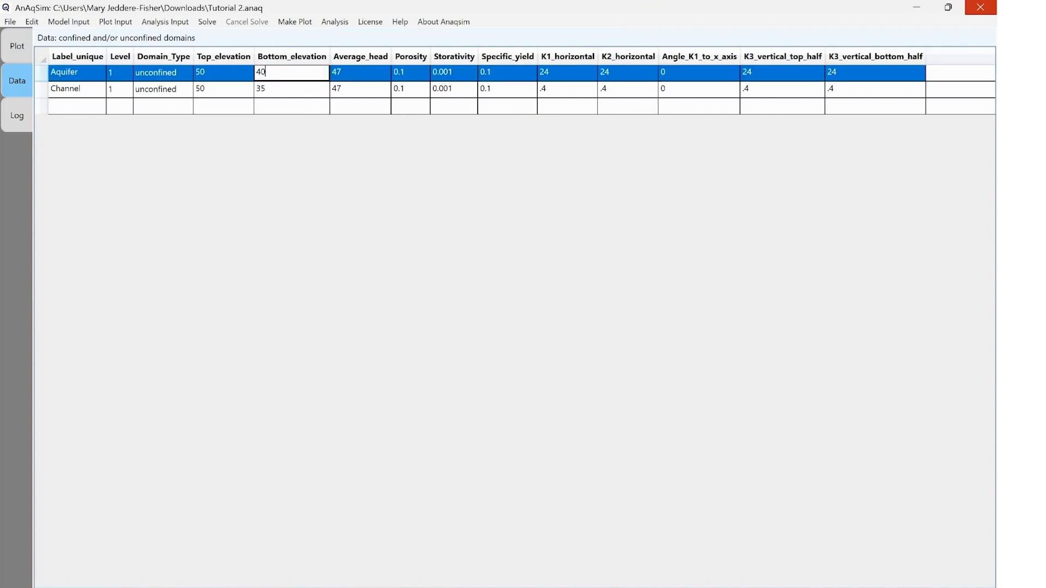
key(Return)
text(40)
click(224, 89)
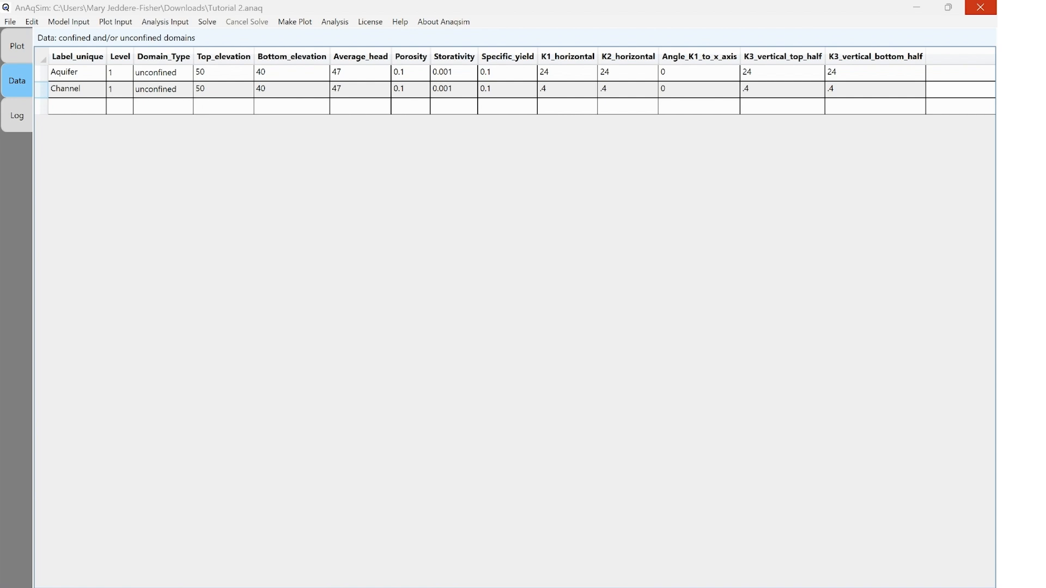
Add a new domain labelled Lower Aquifer on level 2 with domain type confined/unconfined
click(77, 106)
click(77, 106)
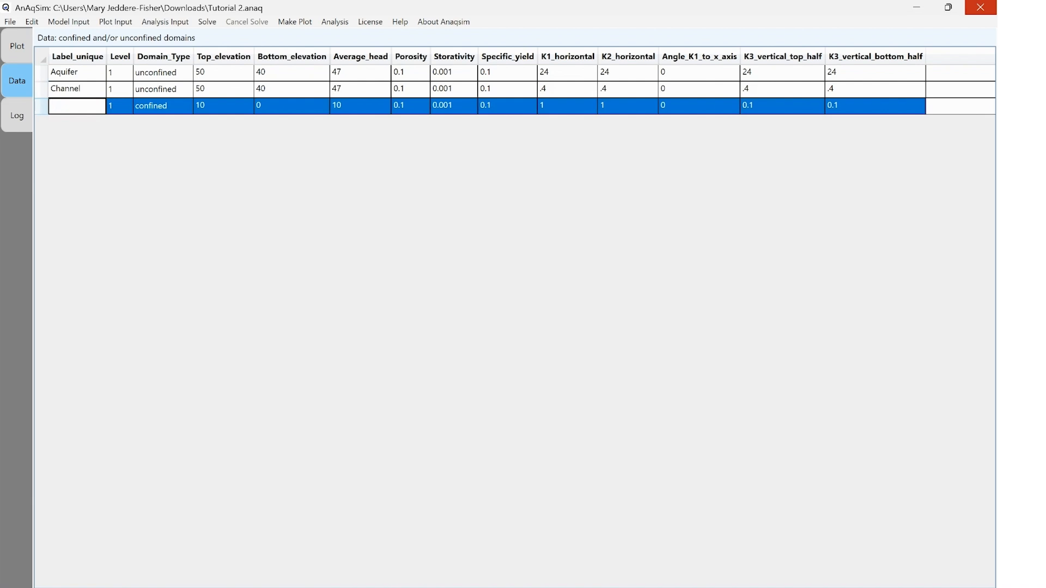
text(Lower Aquifer)
key(Tab)
click(121, 106)
click(126, 106)
click(117, 135)
click(163, 106)
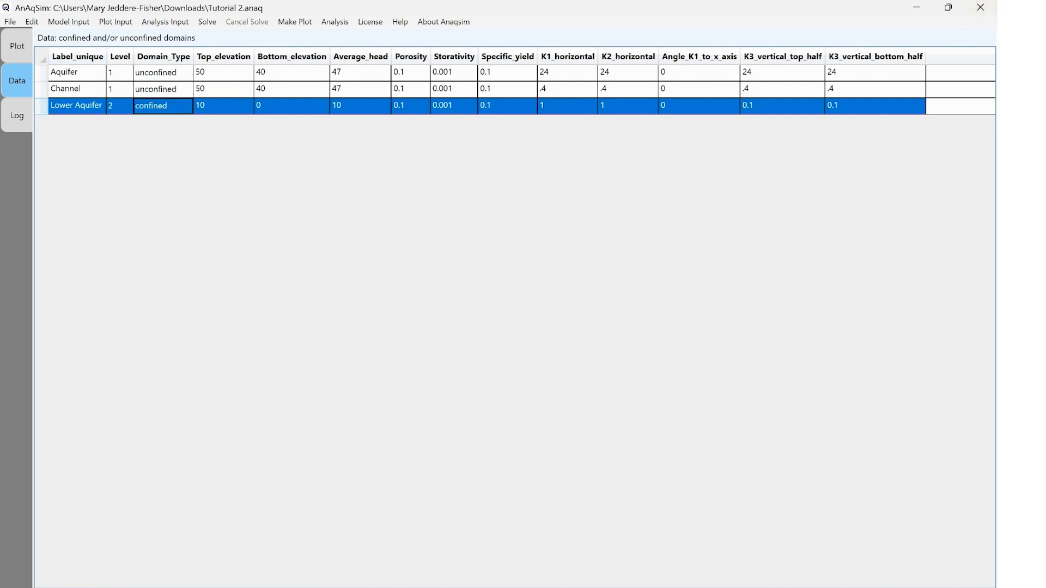
click(164, 106)
click(174, 106)
click(174, 135)
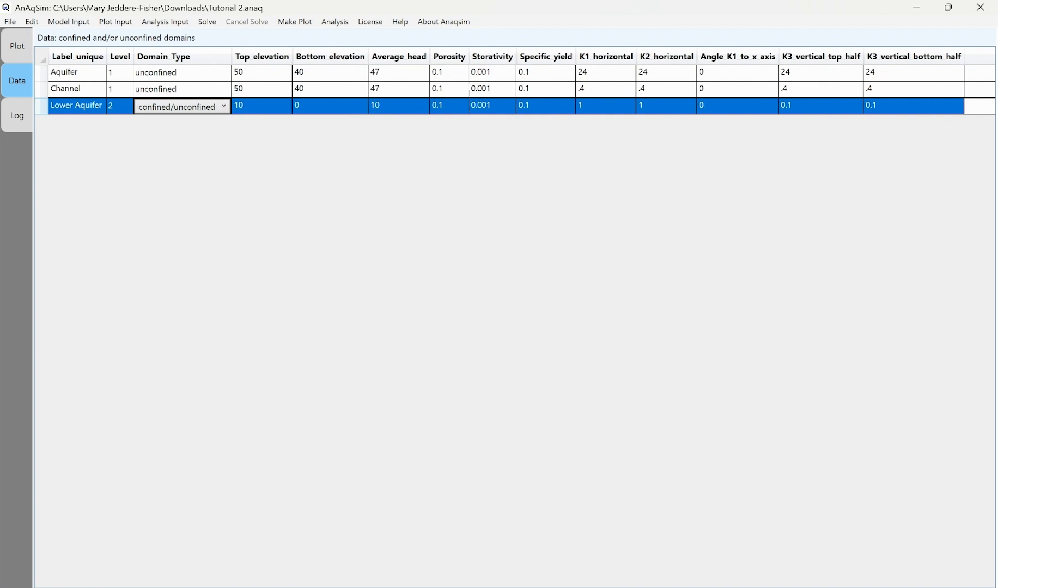
Give the Lower Aquifer domain a top elevation of 40, a bottom elevation of 35 and an average head of 47
key(Tab)
text(40)
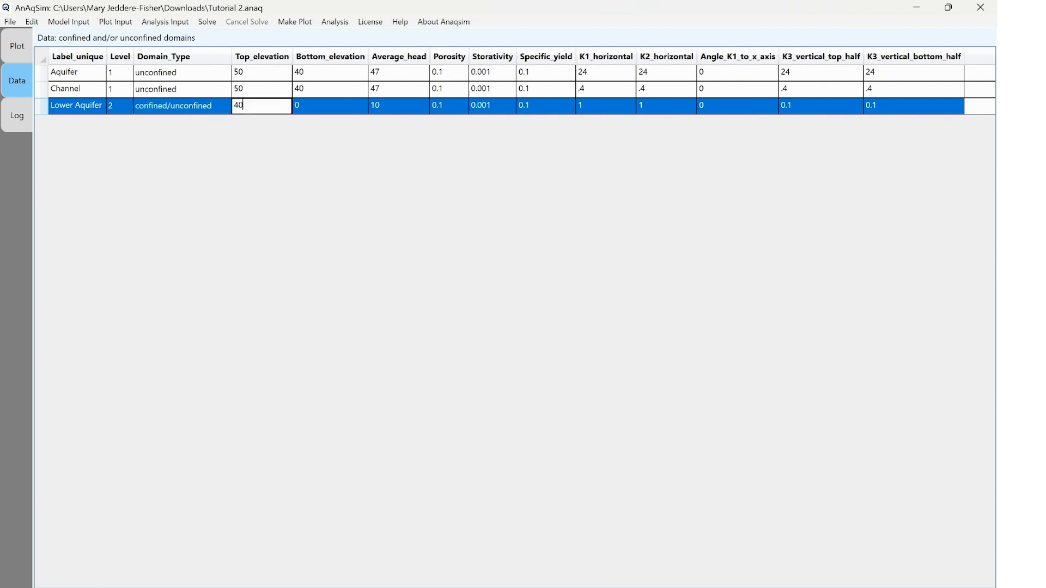
key(Tab)
text(35)
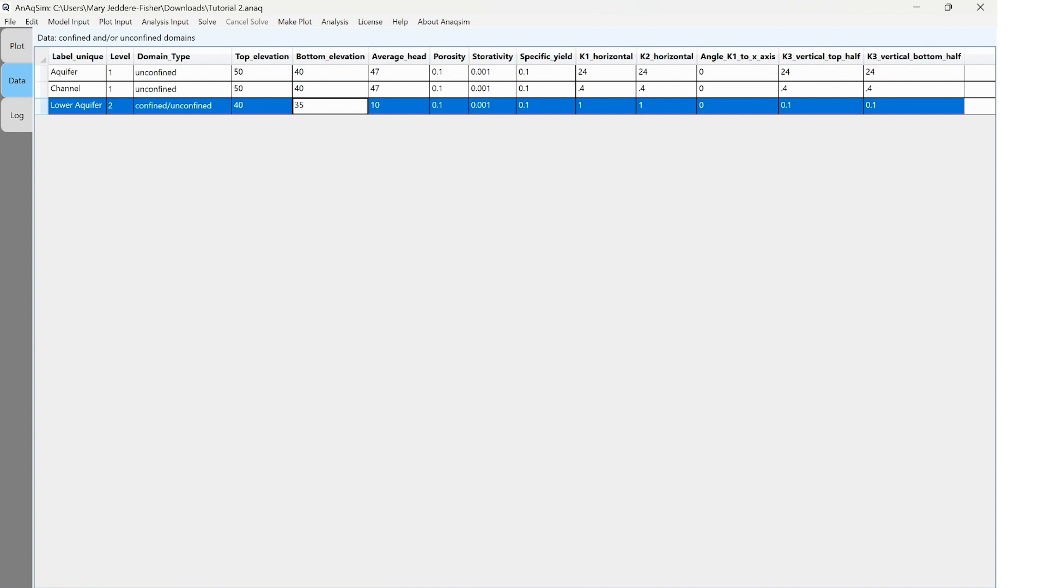
key(Tab)
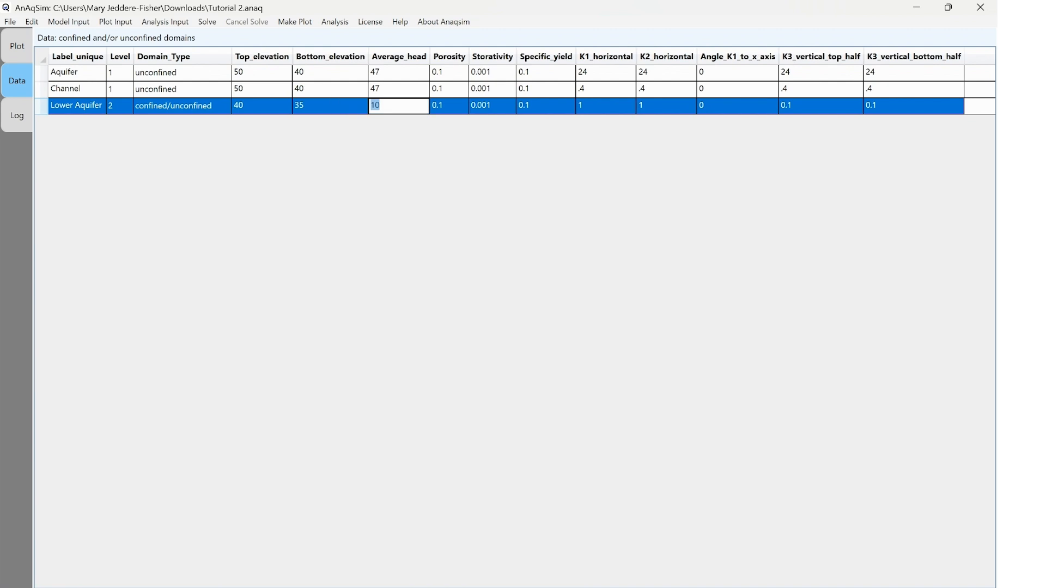
text(47)
Set the Lower Aquifer's K1 and K2 horizontal and both K3 vertical conductivities, top and bottom half, to 24
double_click(606, 106)
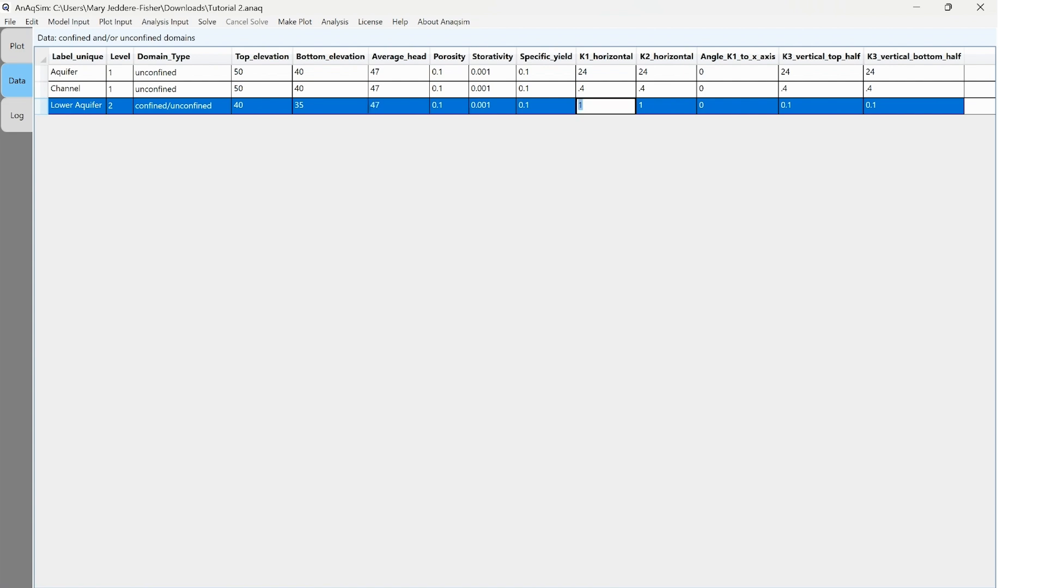
text(24)
key(Tab)
text(24)
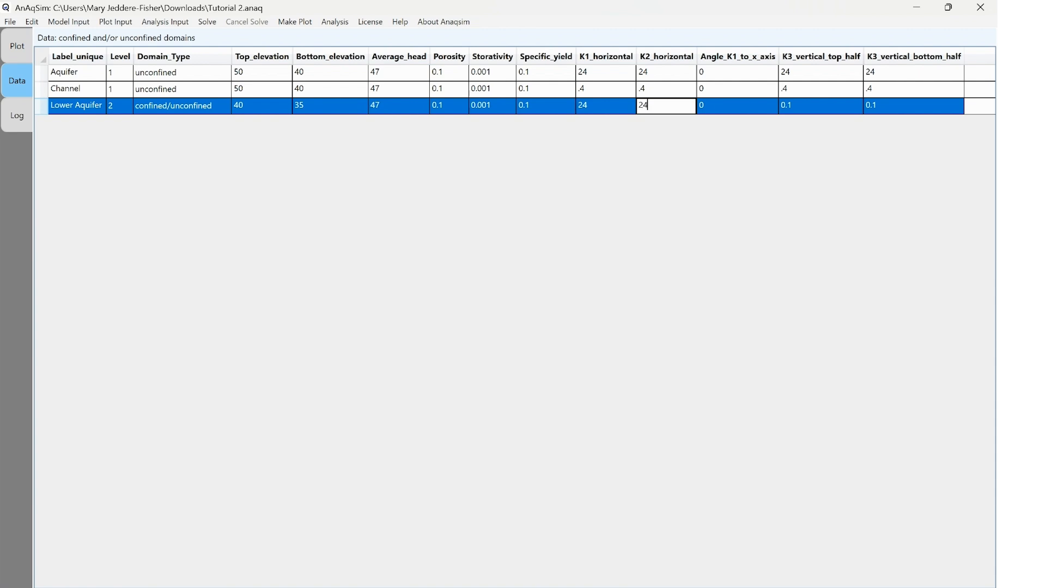
key(Tab)
key(Tab)
text(24)
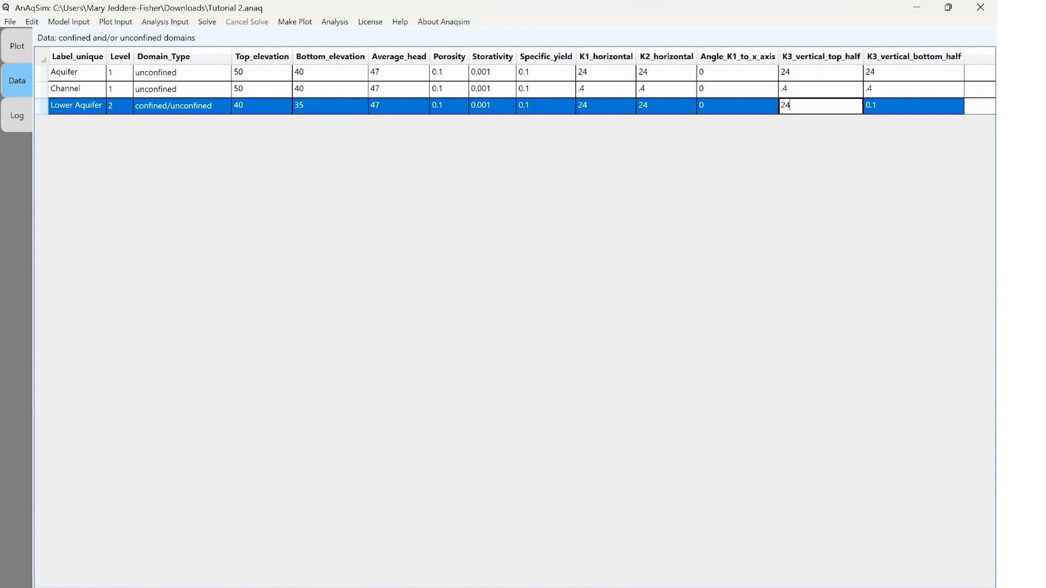
key(Tab)
text(24)
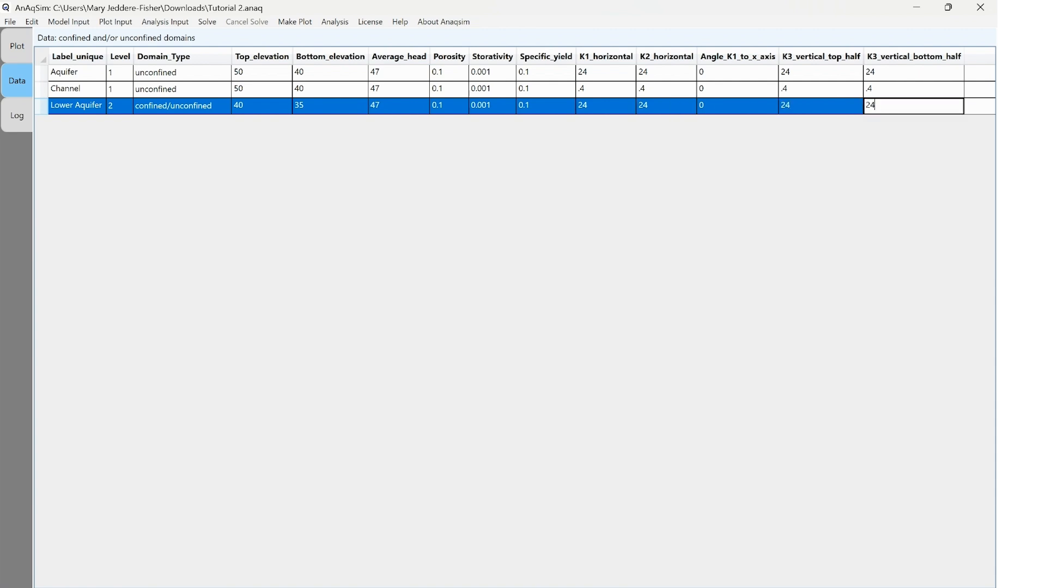
key(alt+Tab)
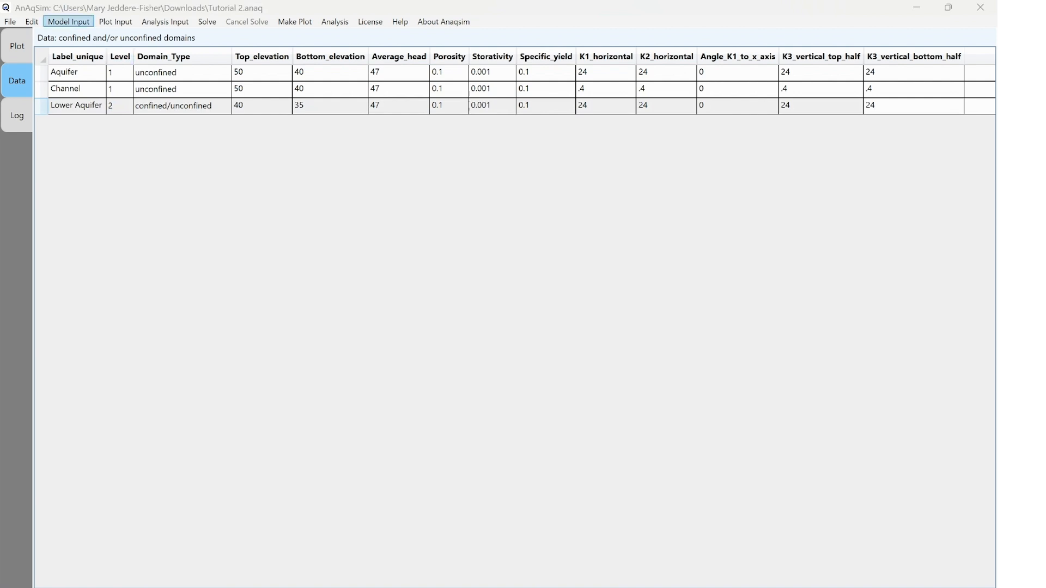
Save the model file and return to the contour plot
click(10, 22)
click(34, 52)
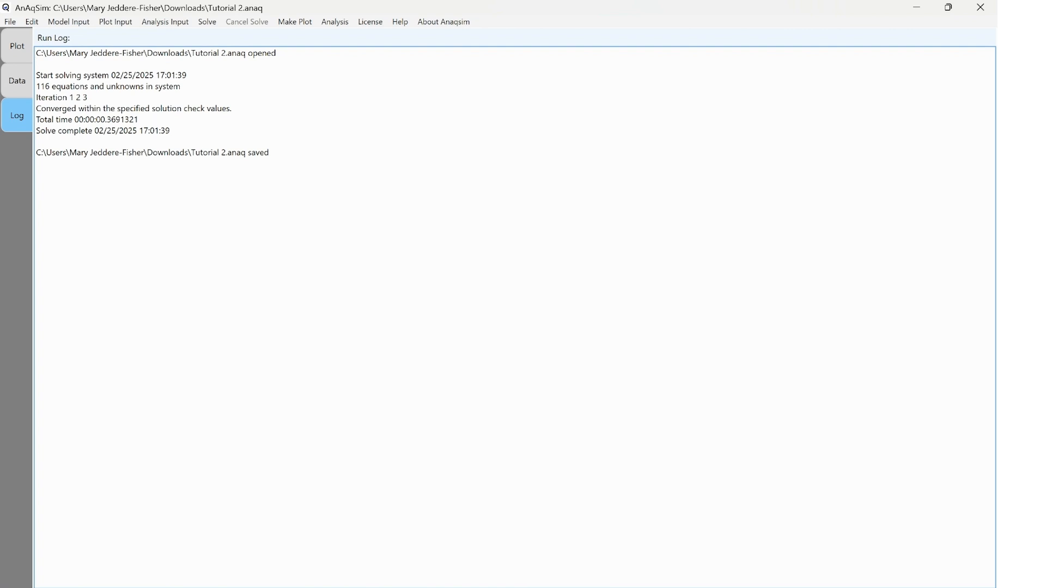
click(17, 47)
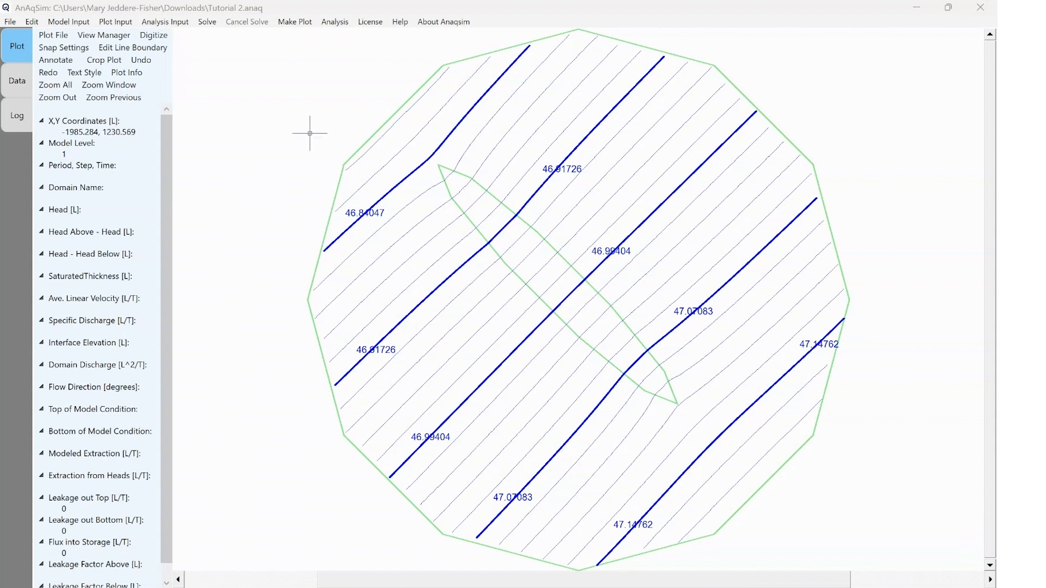
Add a head-specified external line boundary with gradient and assign it to the Lower Aquifer domain
click(68, 22)
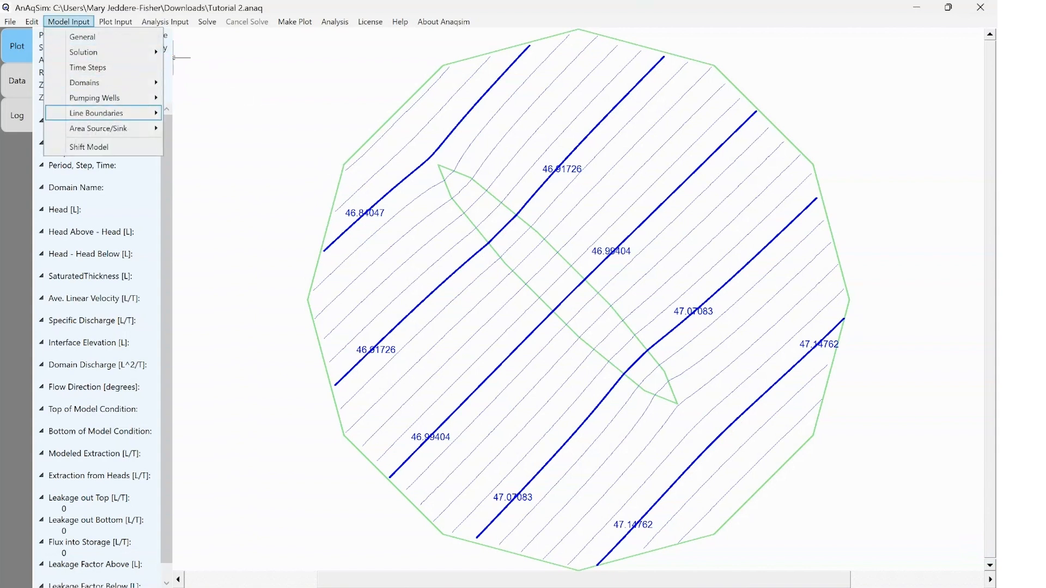
mouse_move(96, 113)
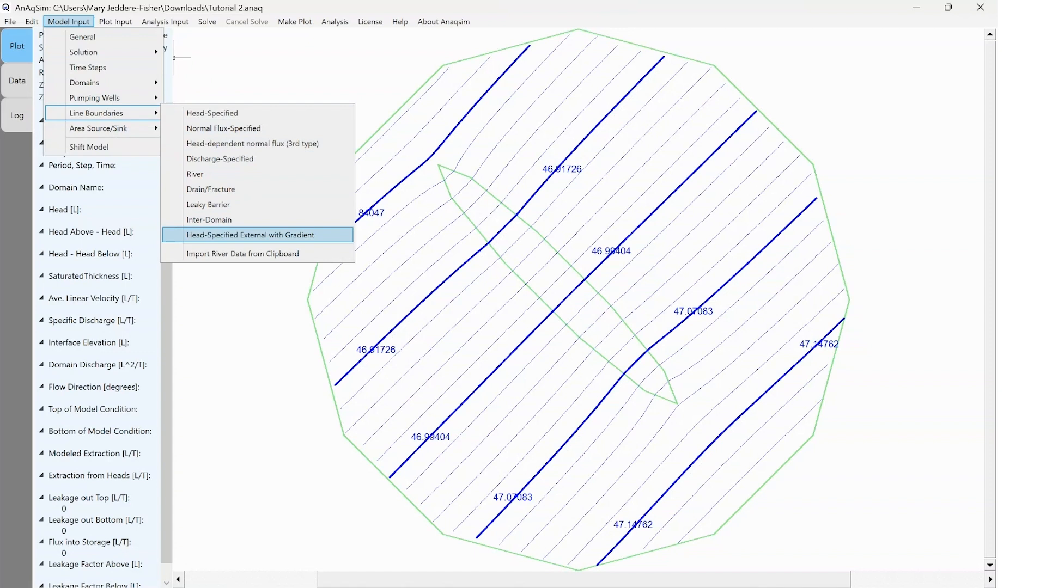
click(250, 236)
click(41, 90)
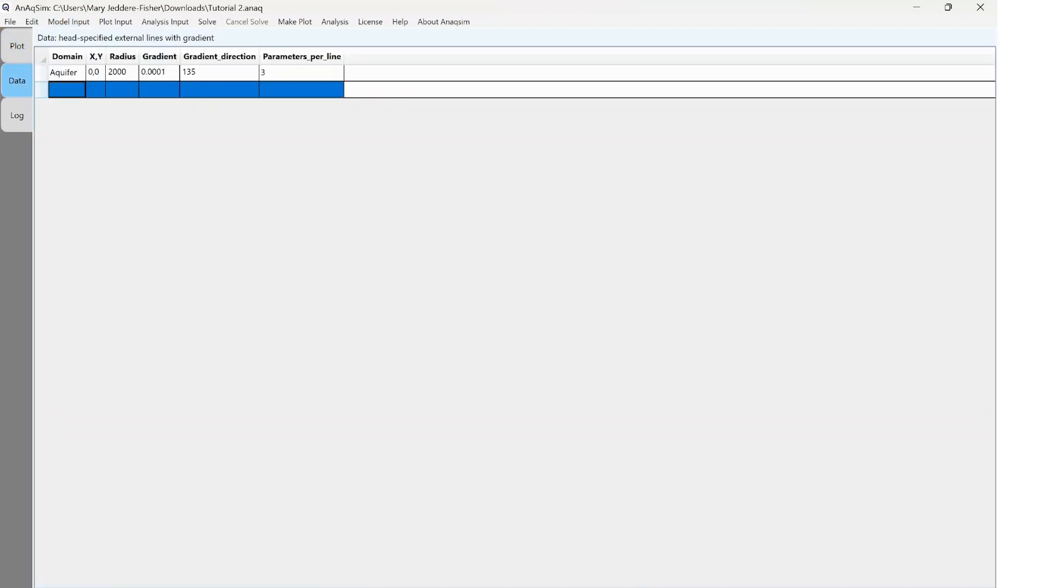
click(68, 90)
click(71, 90)
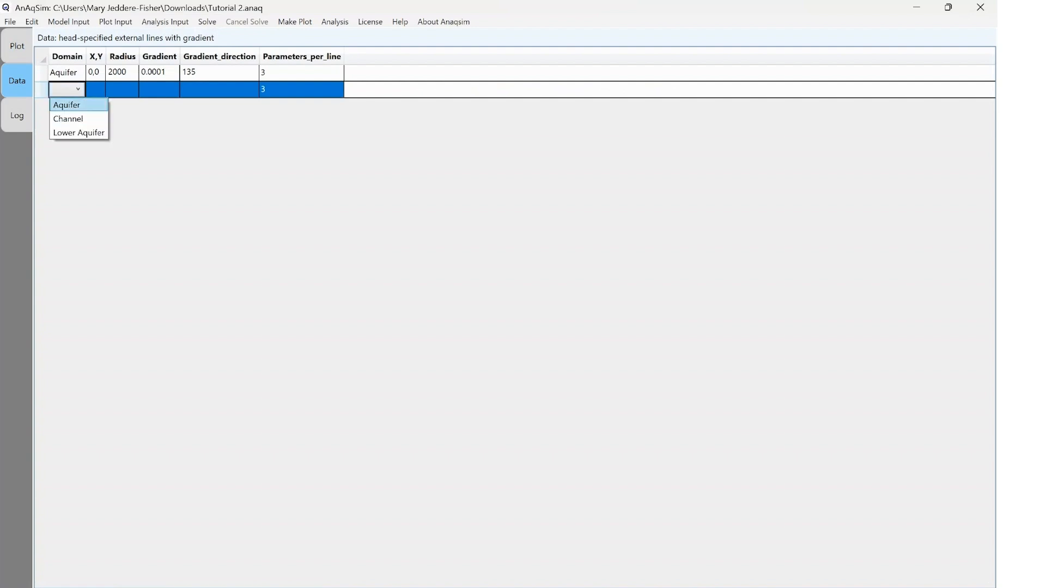
click(78, 133)
Define the Lower Aquifer boundary with centre 0,0, radius 2000, gradient 0.0001 and gradient direction 135, keeping 3 parameters per line
double_click(130, 90)
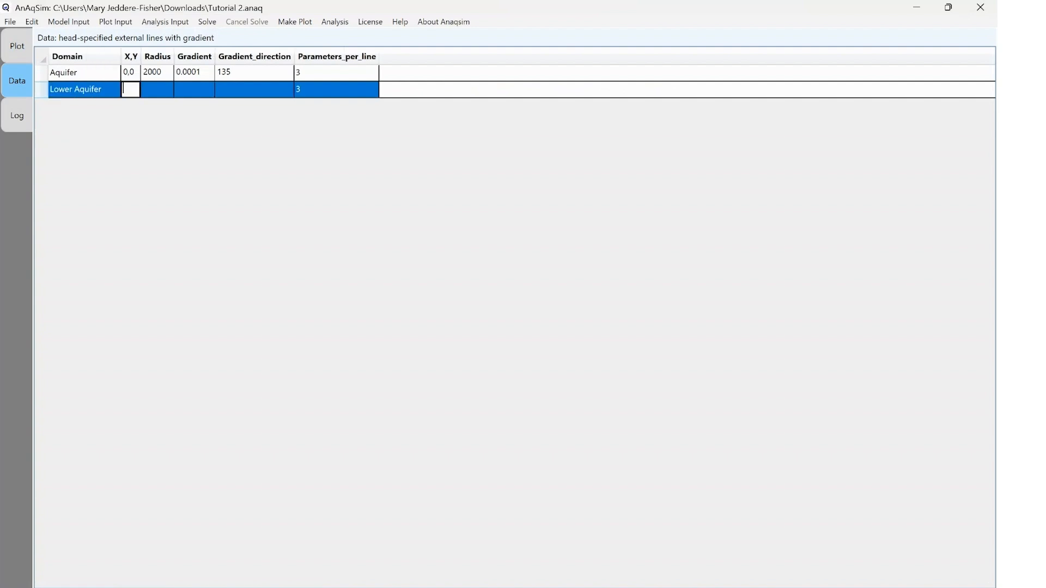
text(0,0)
key(Tab)
click(157, 90)
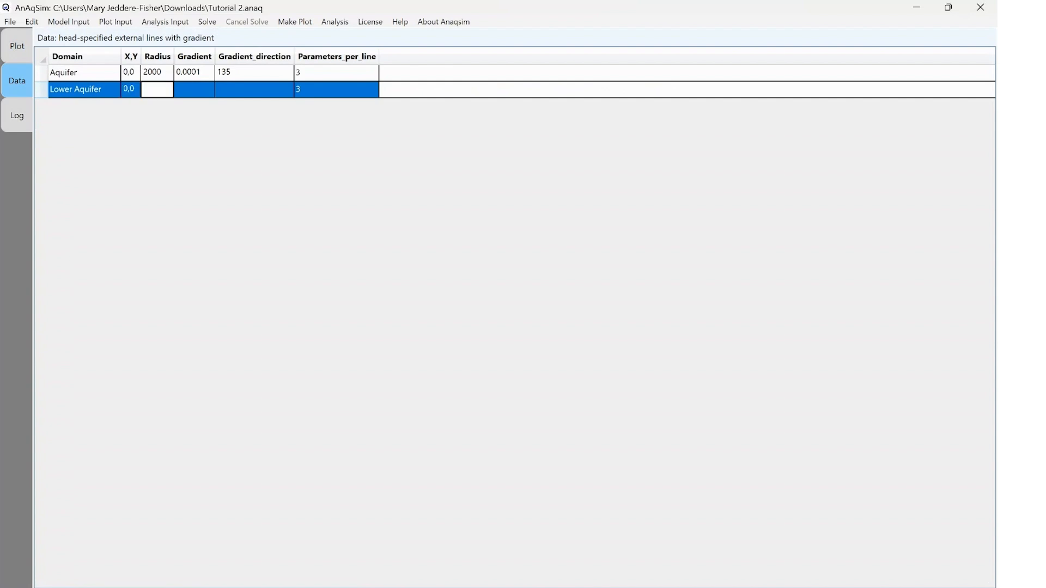
text(2000)
key(Tab)
text(0.0001)
key(Tab)
text(135)
key(Tab)
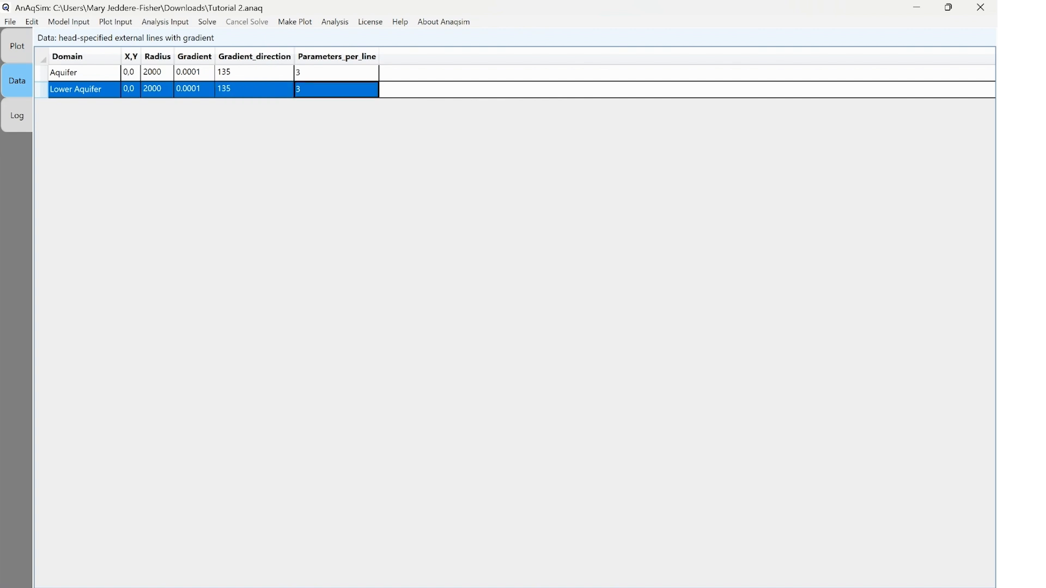
click(336, 89)
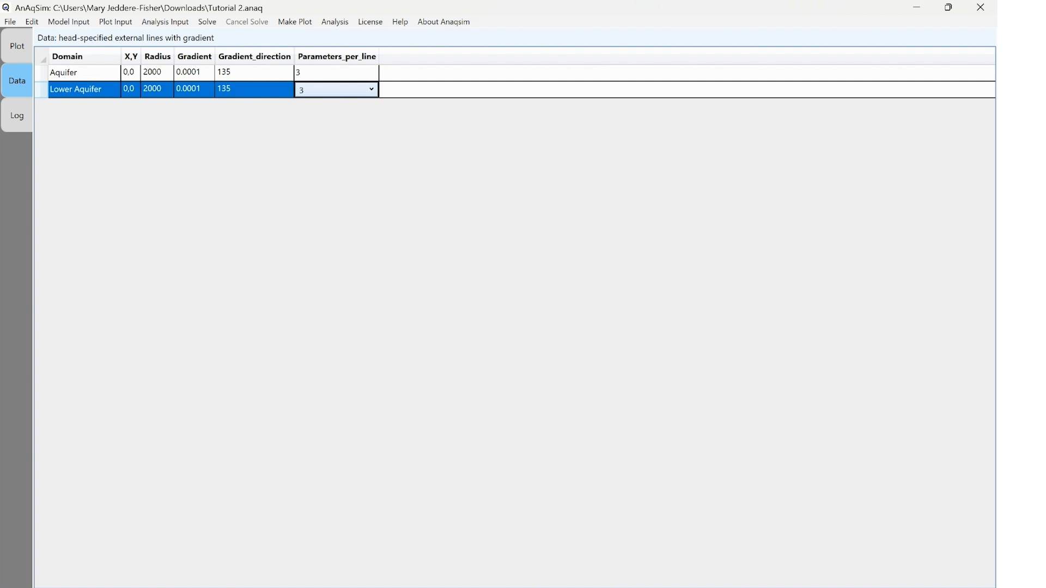
Save the model file and solve the system
click(10, 22)
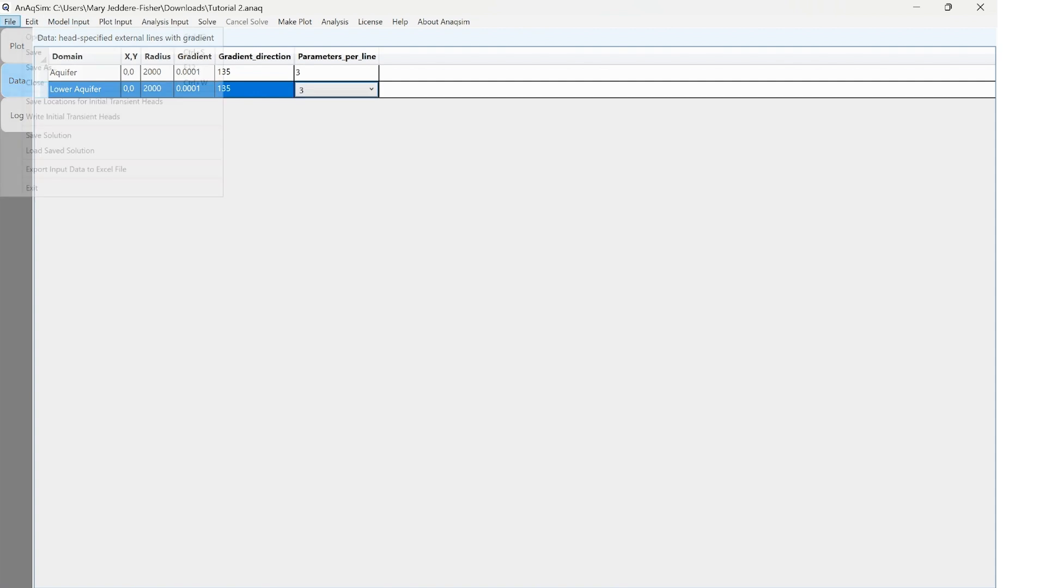
click(34, 52)
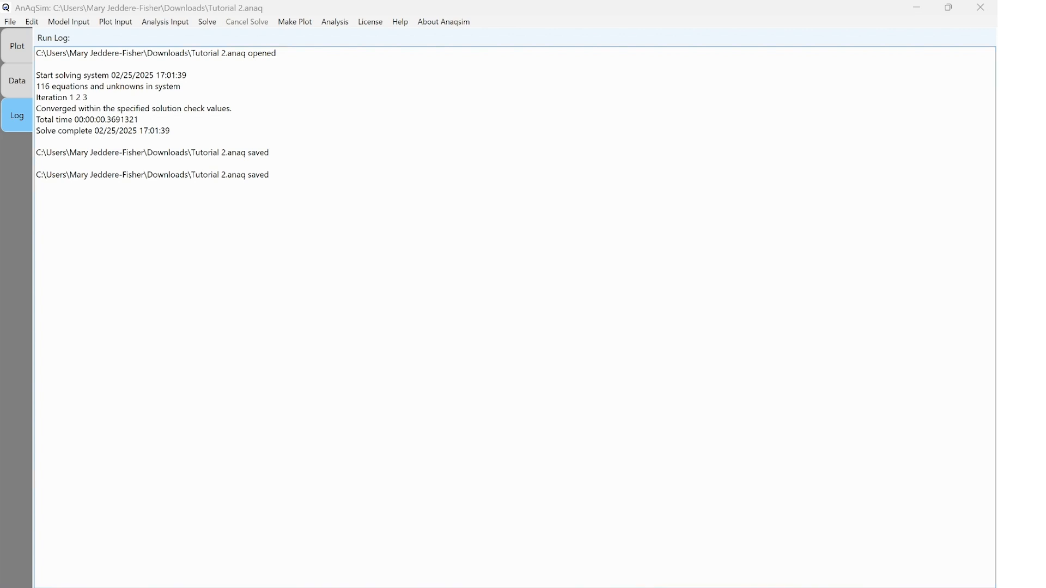
click(207, 21)
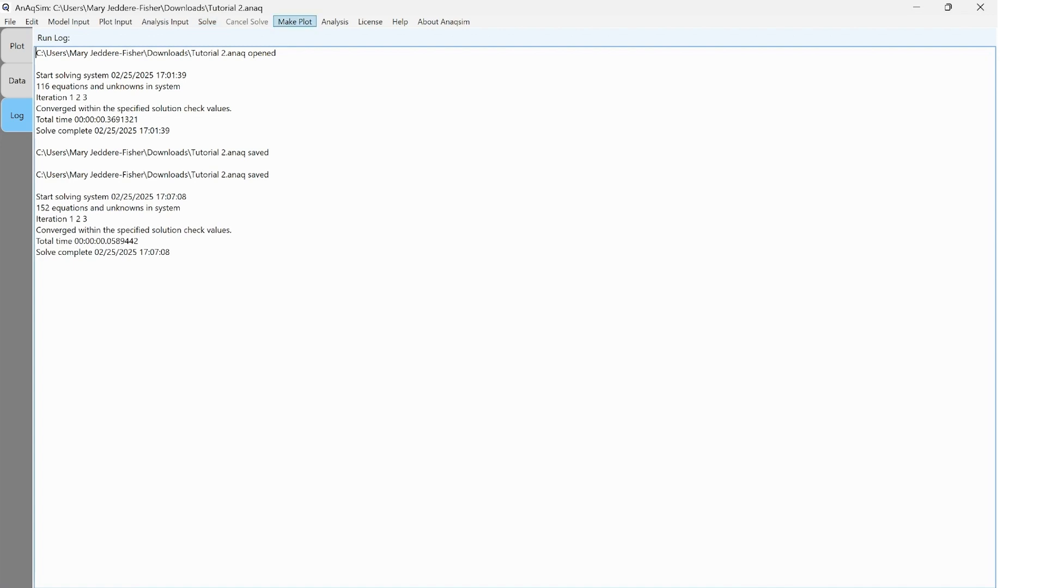
Plot all selected features for model level 1
click(294, 21)
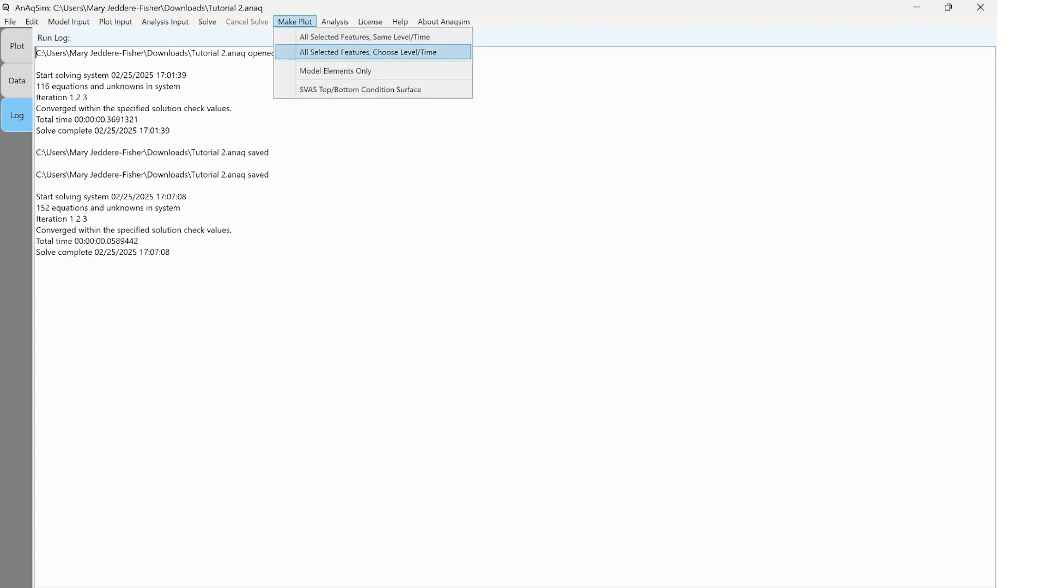
click(372, 52)
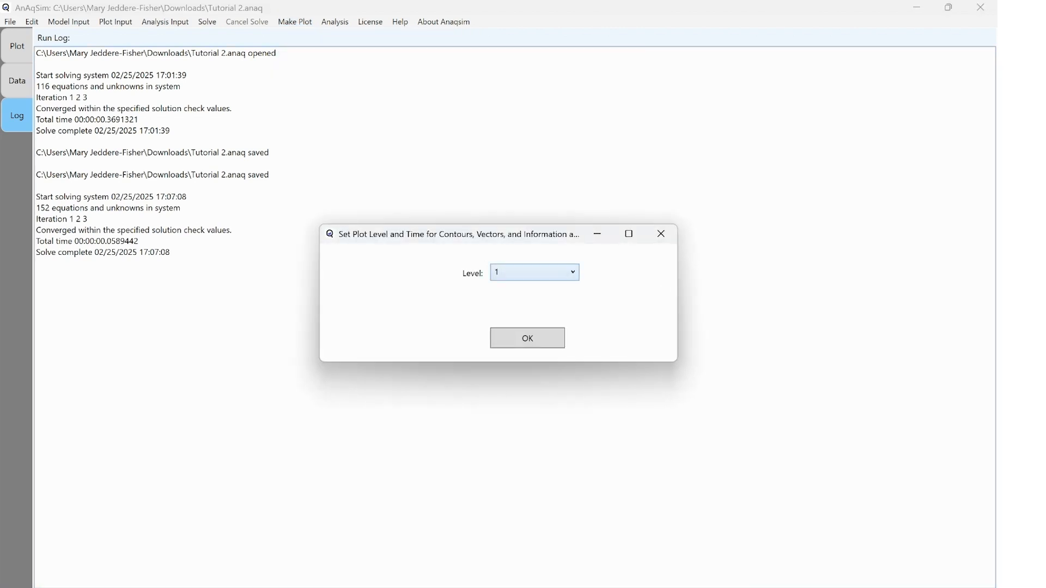
click(534, 272)
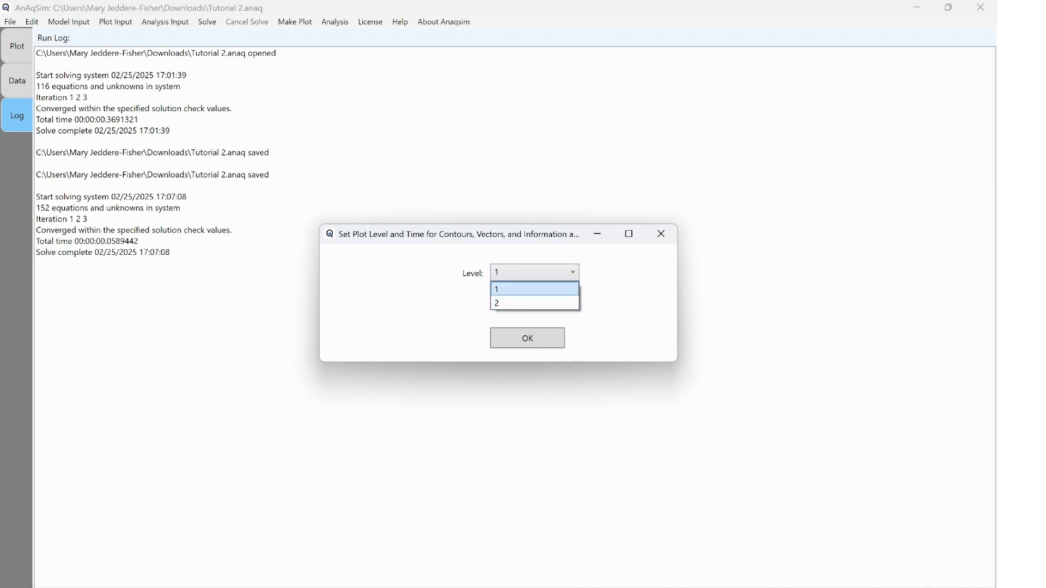
click(535, 289)
click(536, 336)
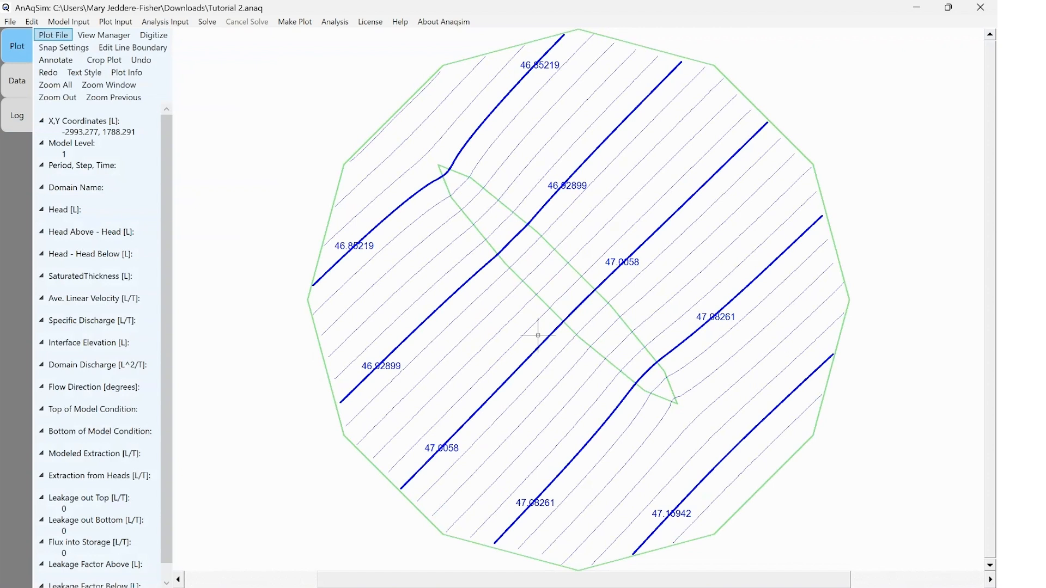
Plot all selected features for model level 2
click(295, 22)
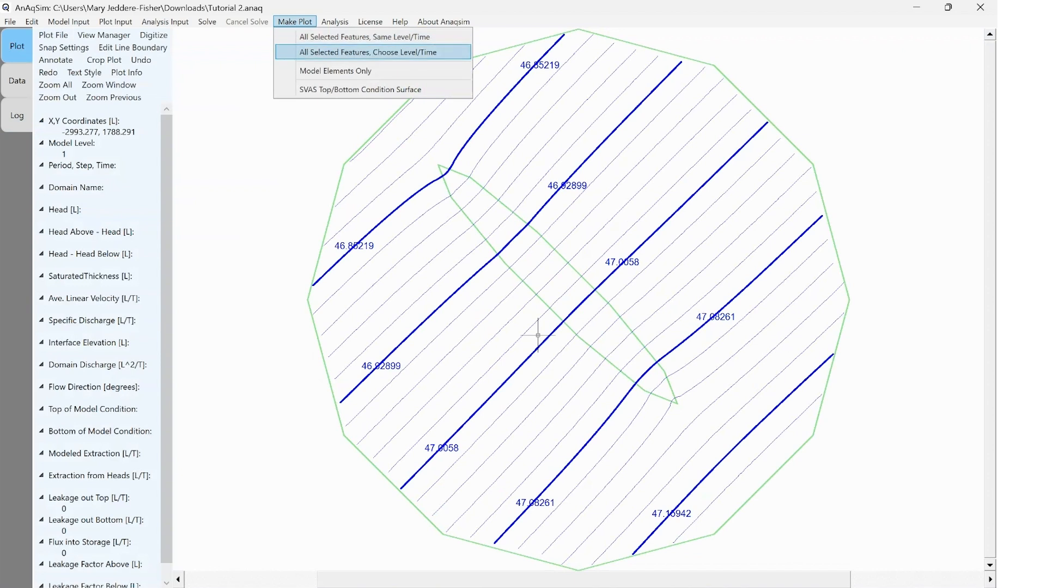
key(Return)
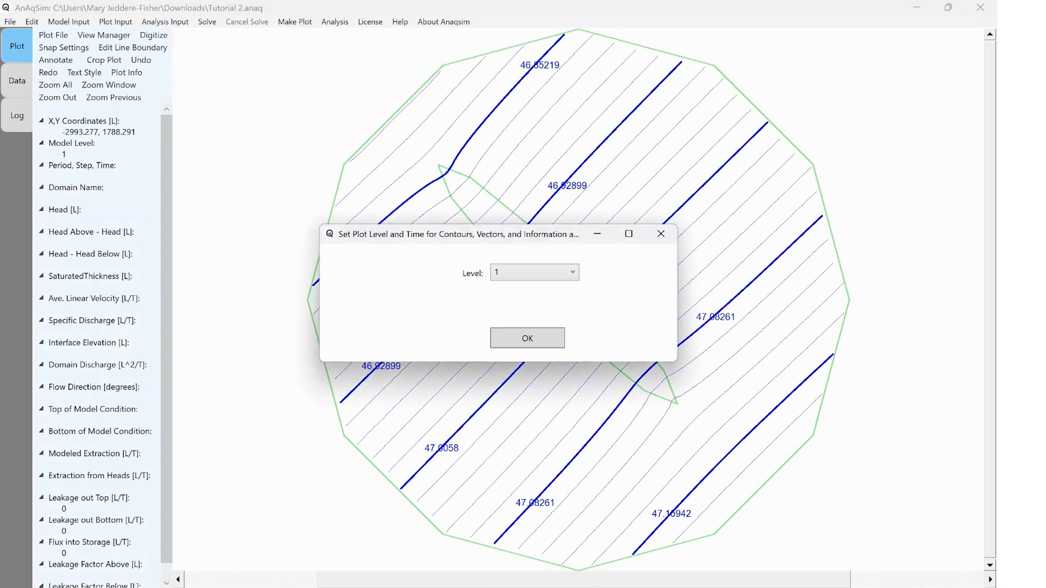
click(534, 273)
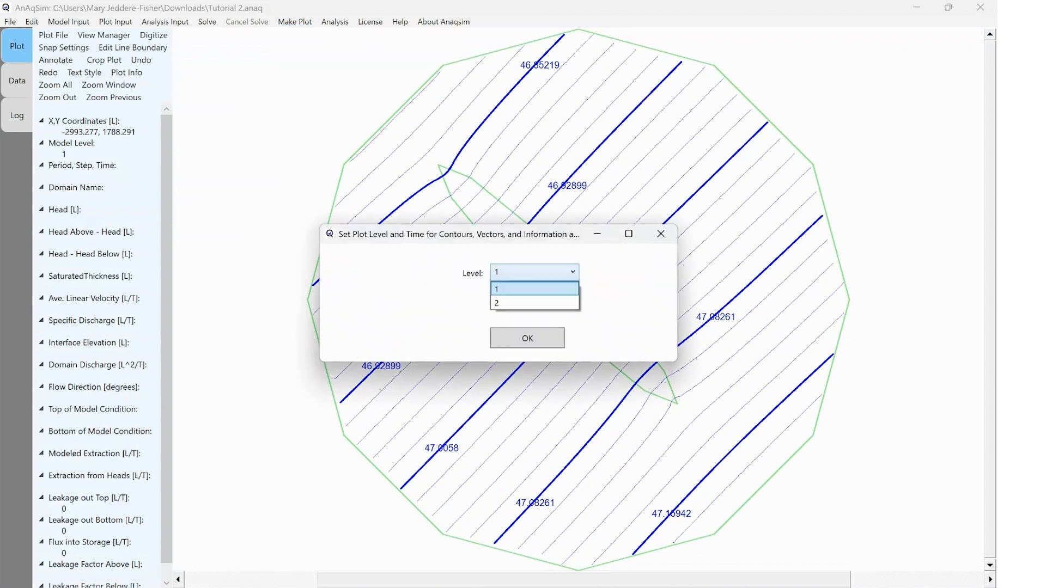
key(Down)
key(Return)
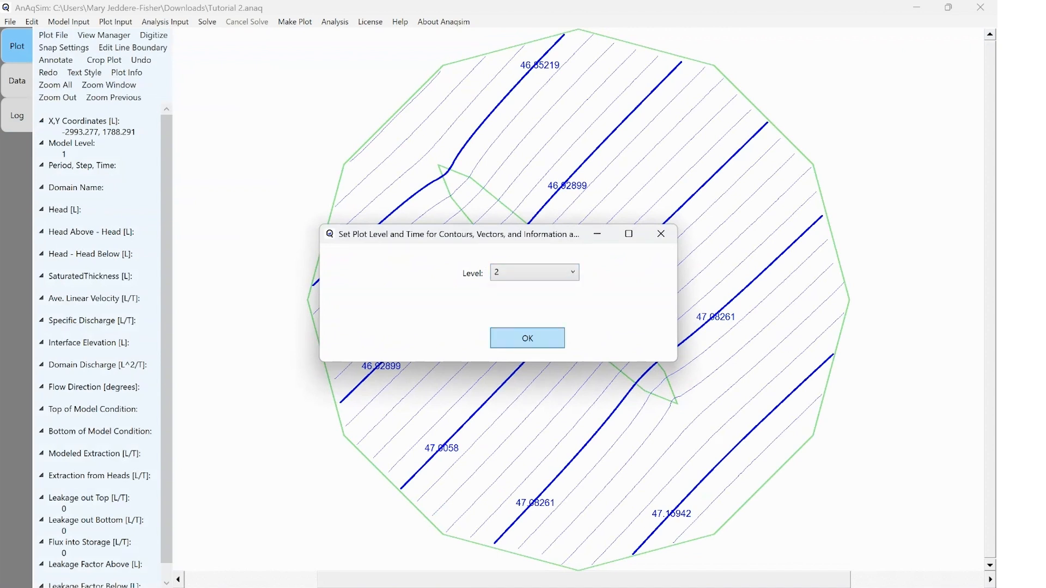
key(Return)
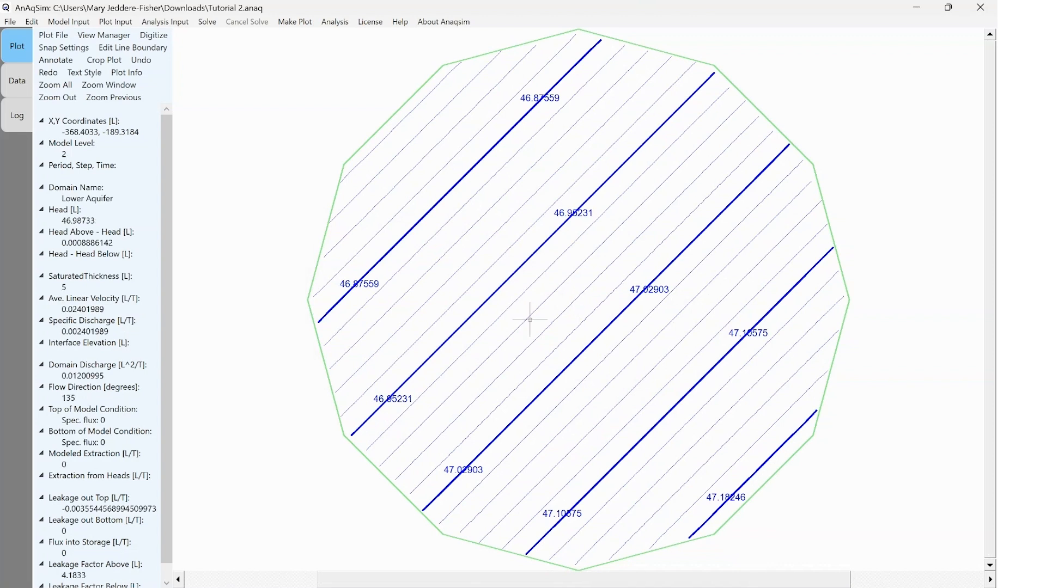